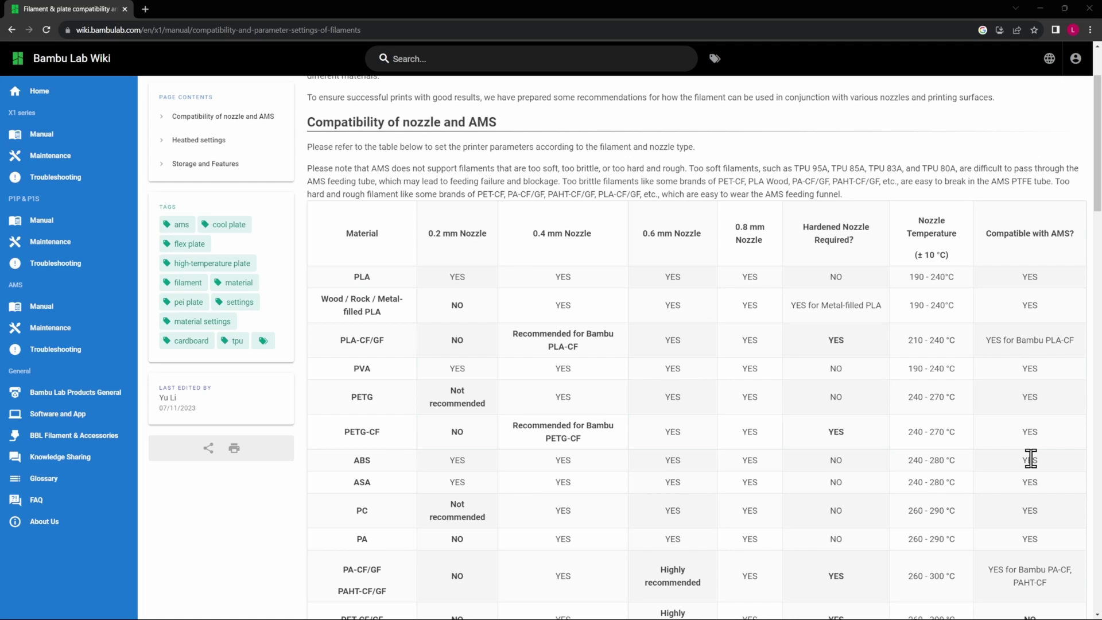
Step: Examine the wiki's nozzle and AMS compatibility table and its recommended bed temperatures for each filament and build plate
scroll(689, 430, "down", 1)
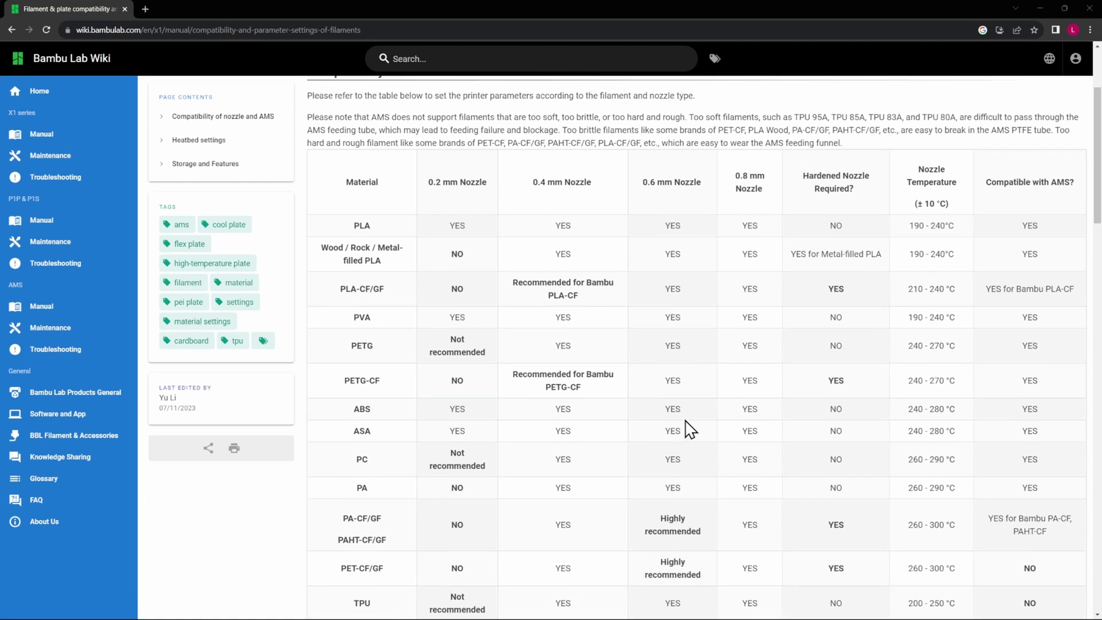
scroll(688, 429, "down", 15)
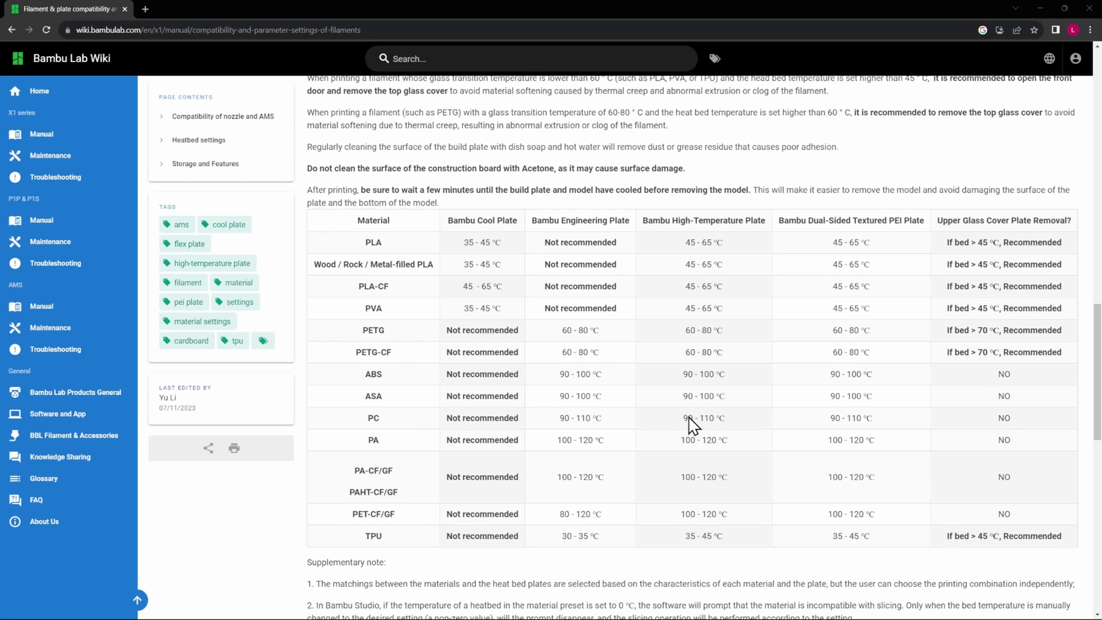
scroll(686, 419, "down", 1)
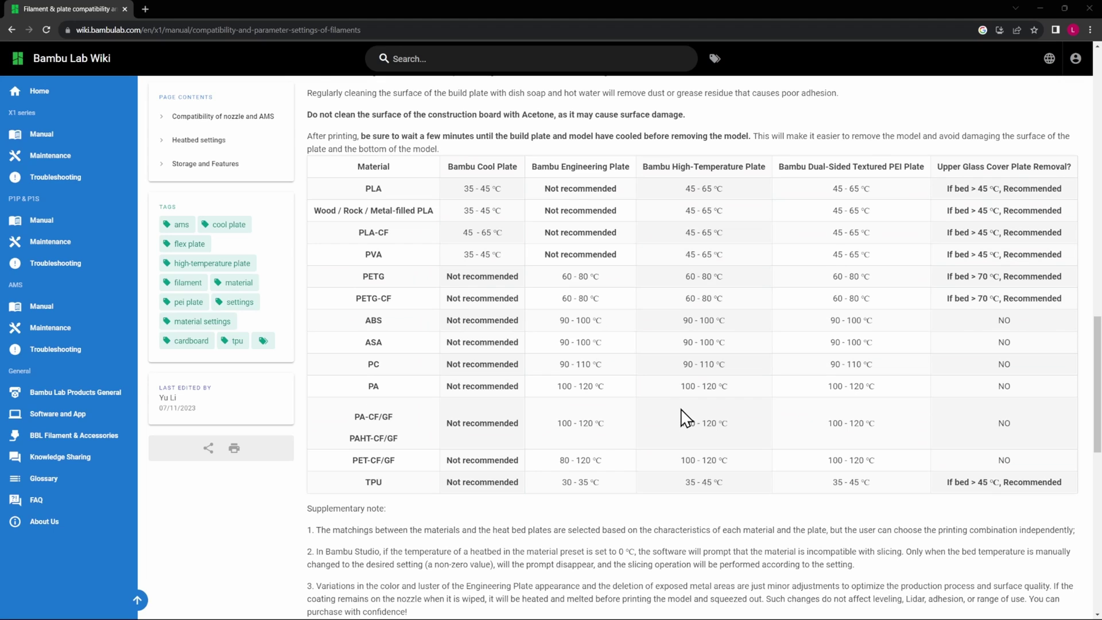
scroll(686, 418, "up", 1)
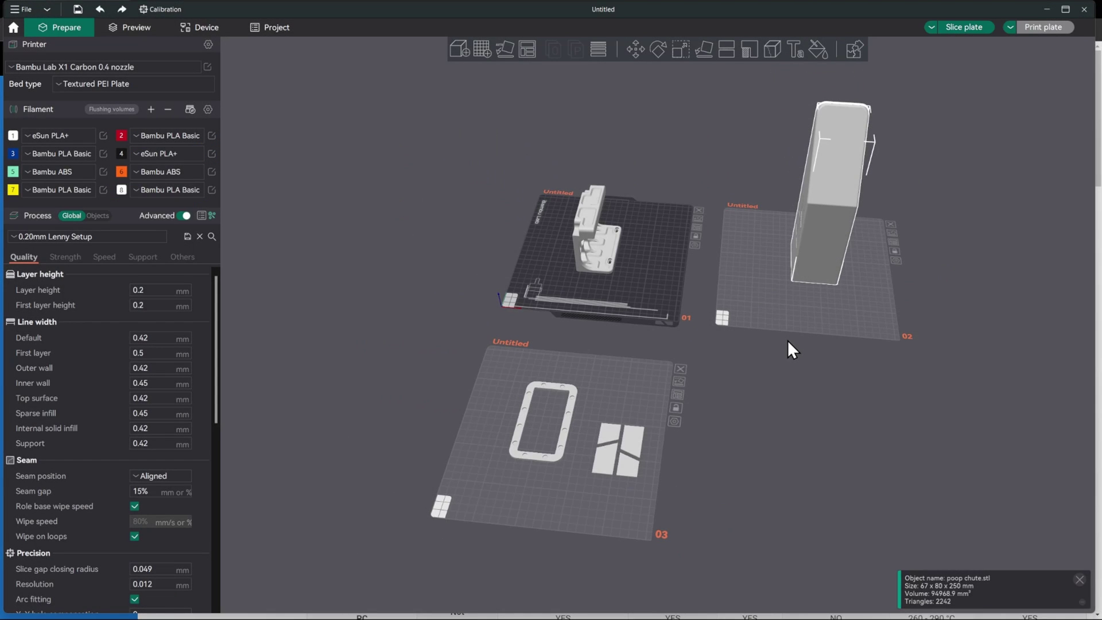
Step: Switch to Bambu Studio and inspect the aux fan bracket and the poop chute from several angles, including from below
scroll(591, 235, "up", 5)
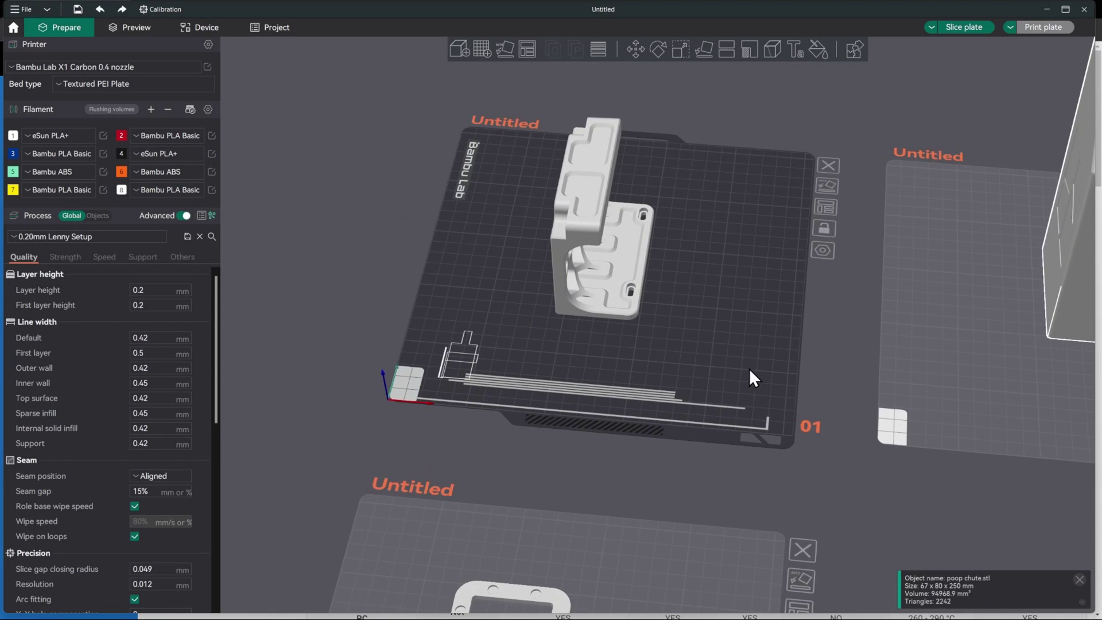
left_click_drag(749, 367, 700, 337)
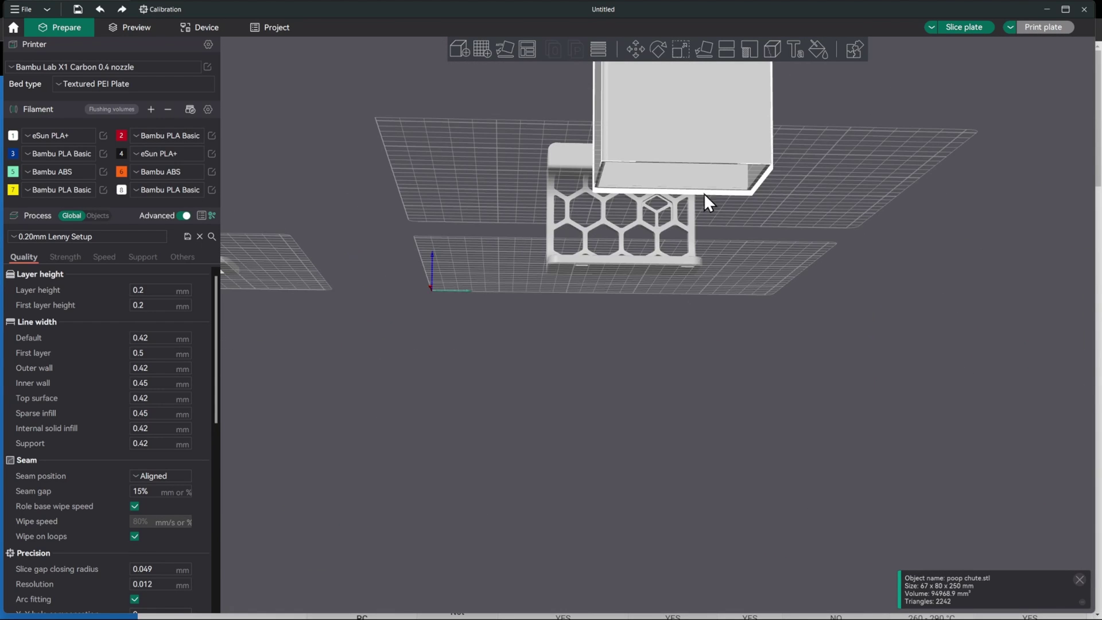
left_click(688, 267)
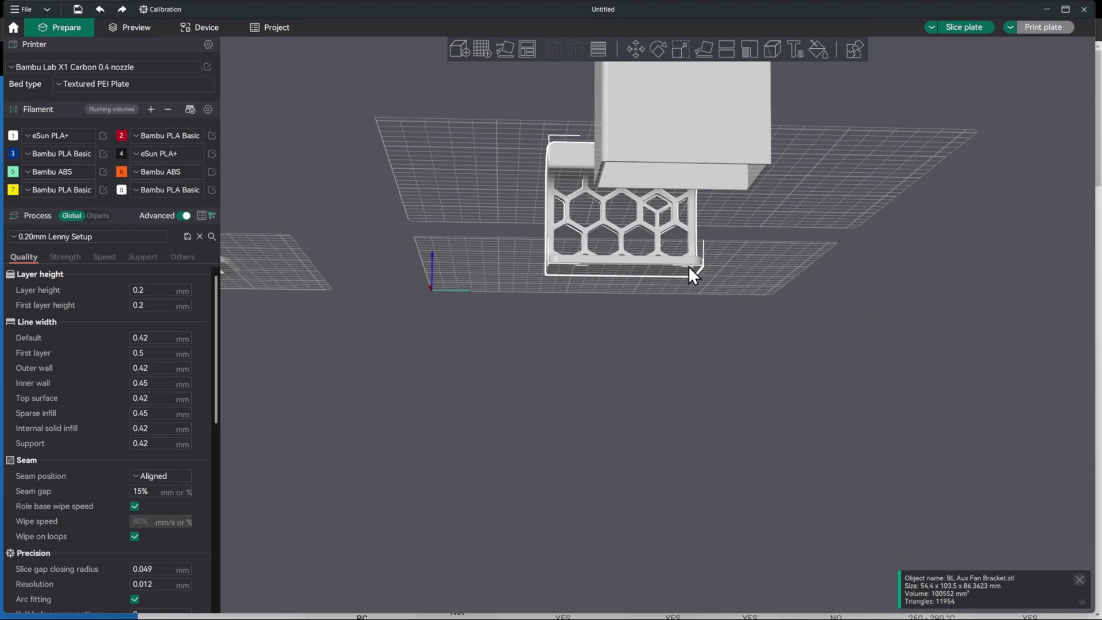
left_click_drag(691, 263, 469, 534)
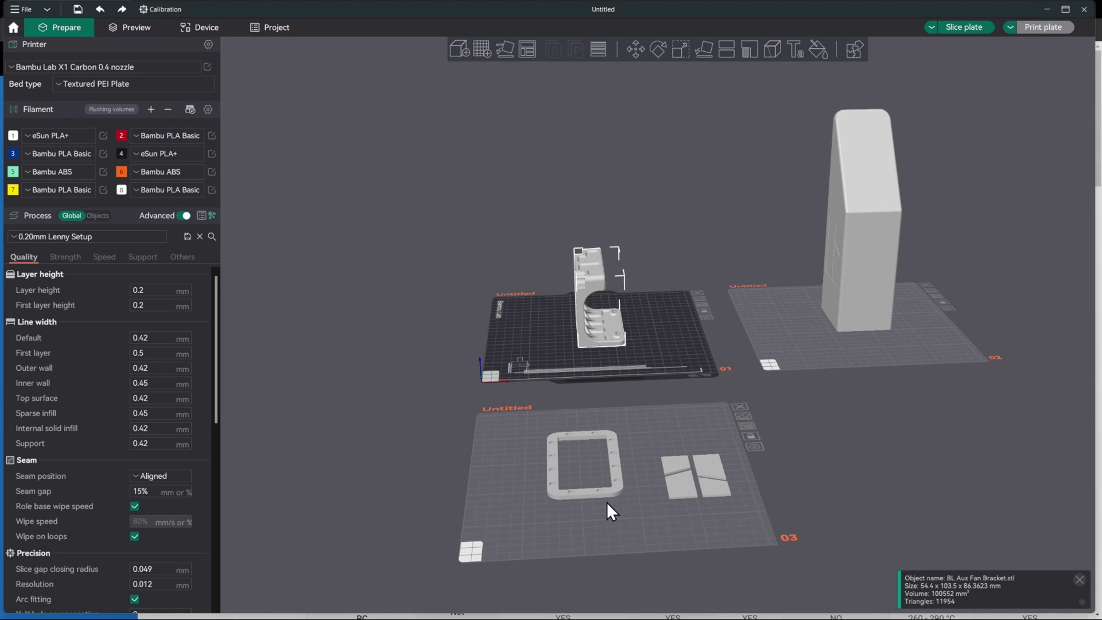
Step: Clone the Bambu logo on plate 3 with one copy and auto-arrange the objects on that plate
left_click(698, 471)
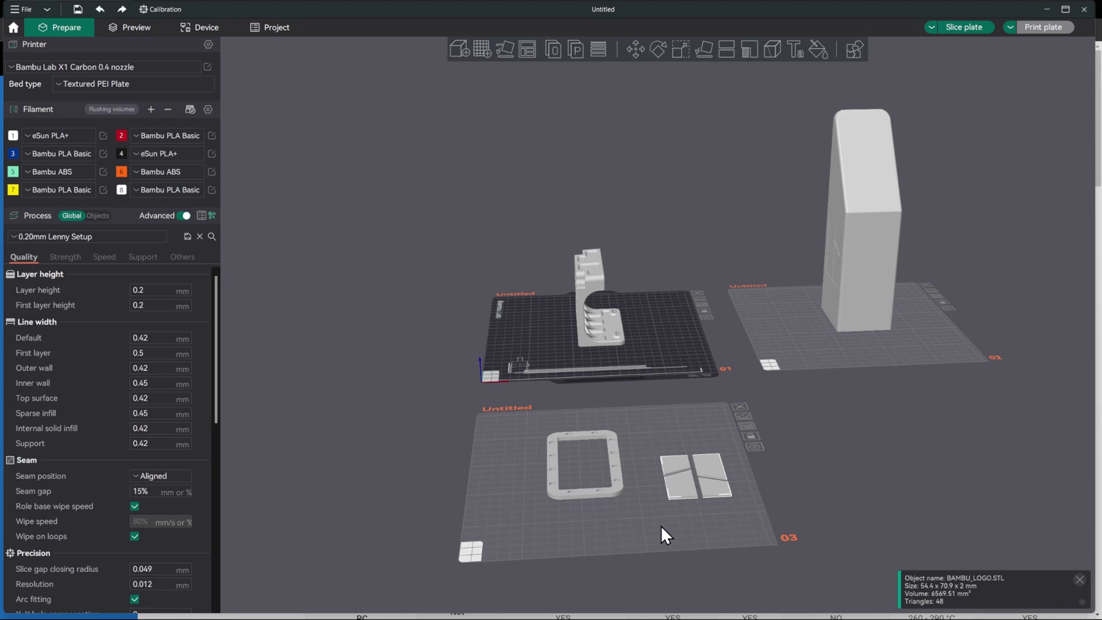
left_click(660, 525)
left_click(682, 484)
right_click(684, 481)
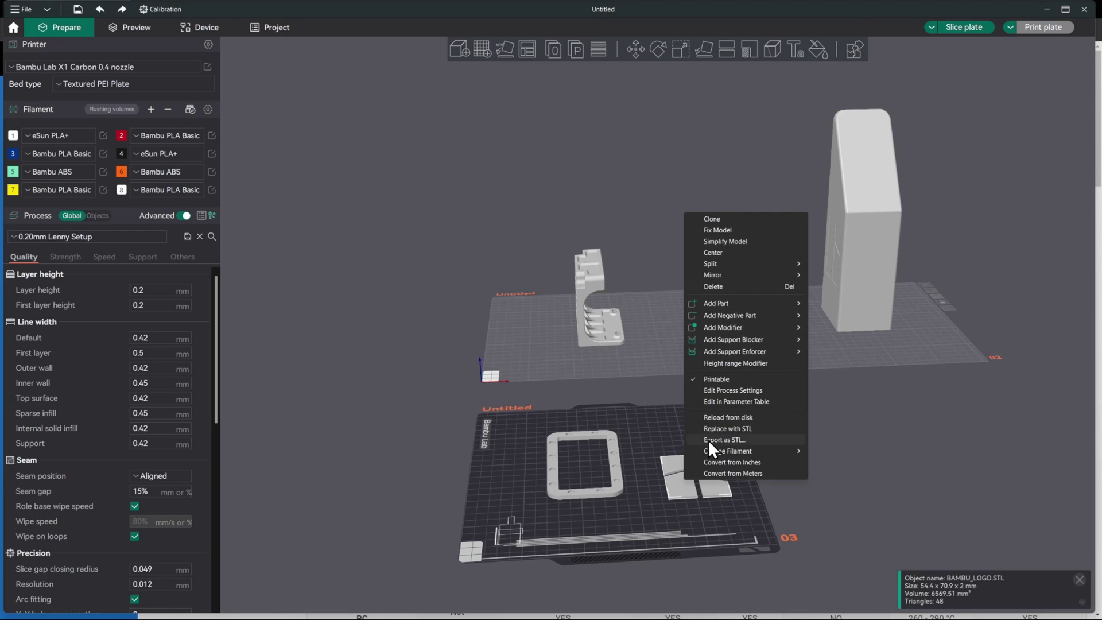
left_click(717, 221)
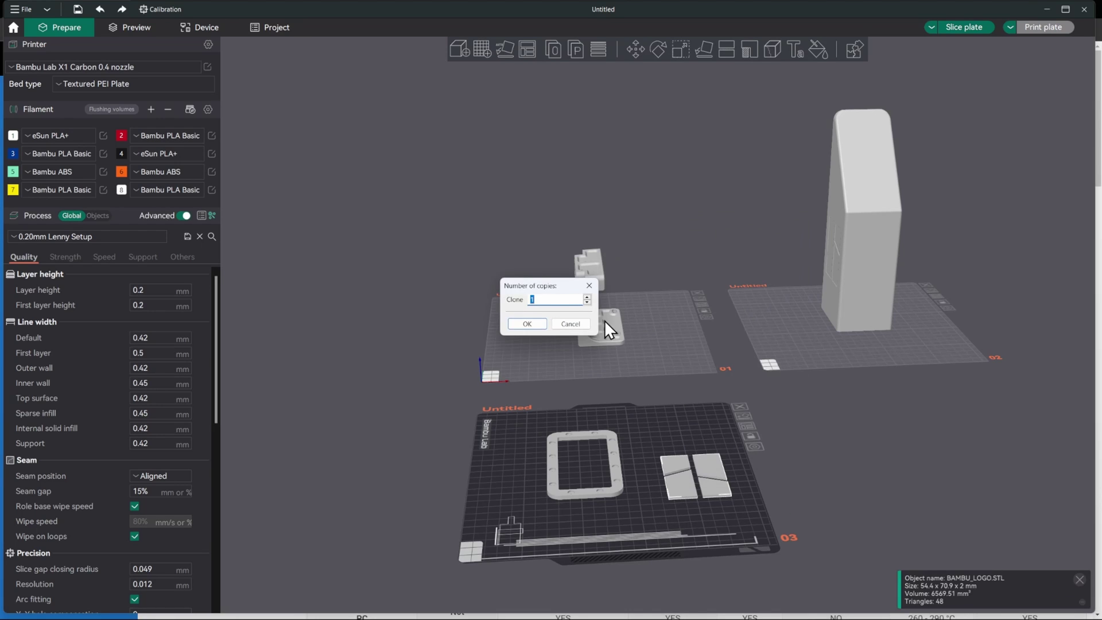
left_click(528, 323)
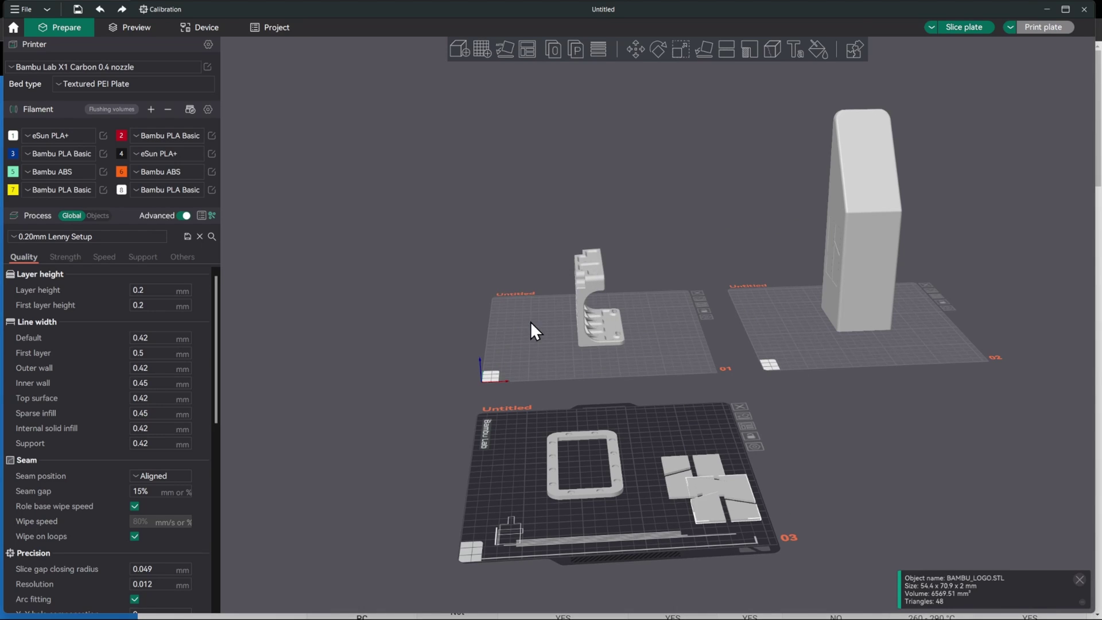
left_click(749, 426)
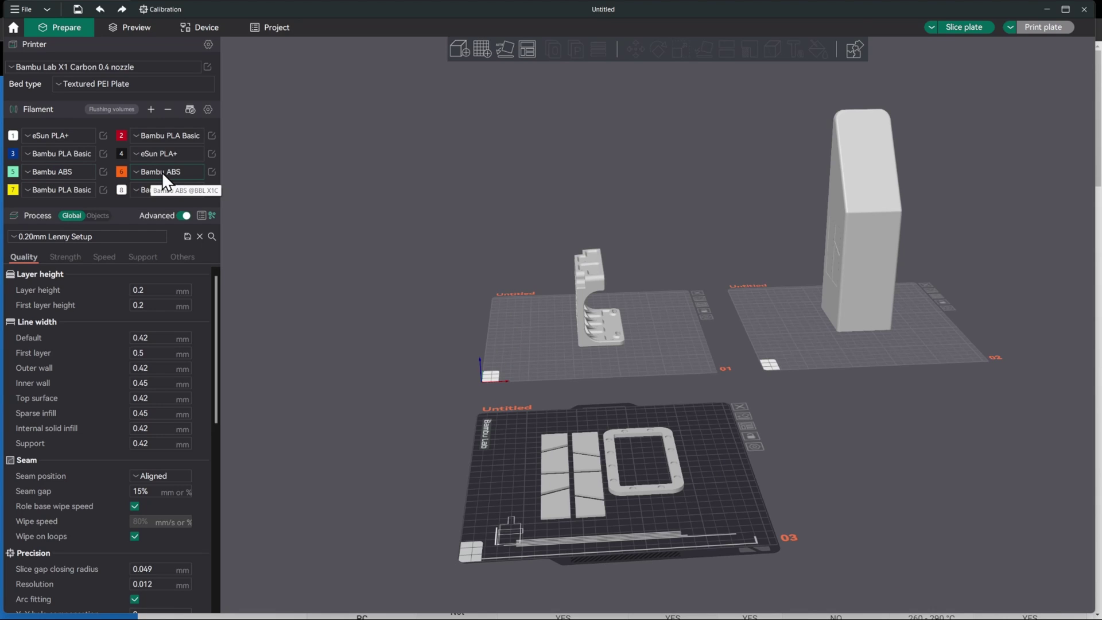
Step: Assign filament 6 (orange Bambu ABS) to the fan bracket, both logos and the bin frame, and filament 5 (green Bambu ABS) to the chute
left_click(607, 326)
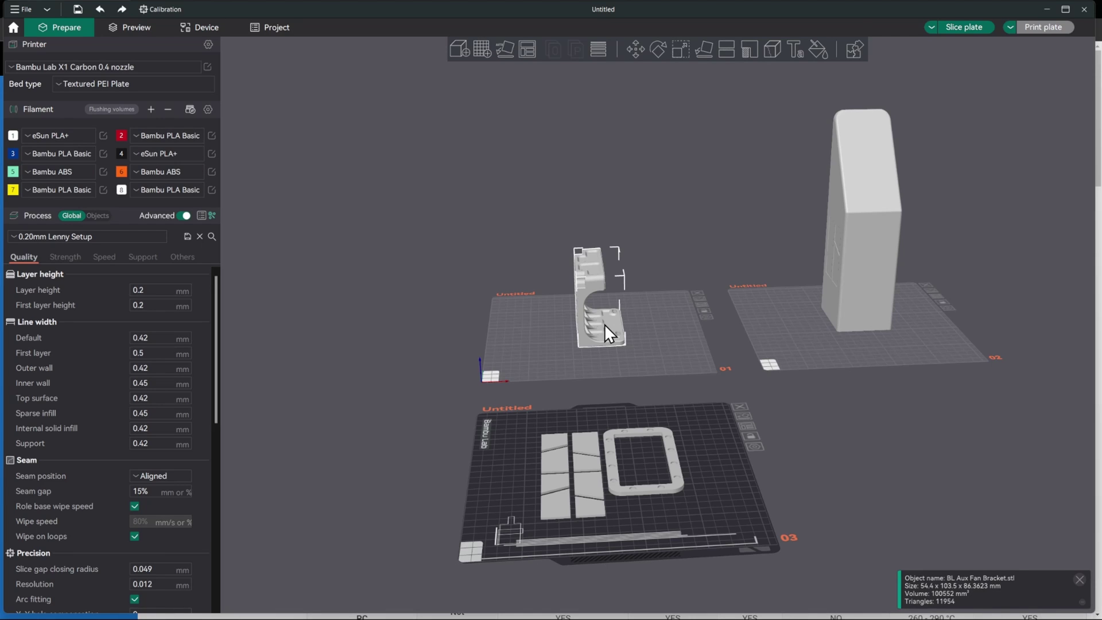
key("6")
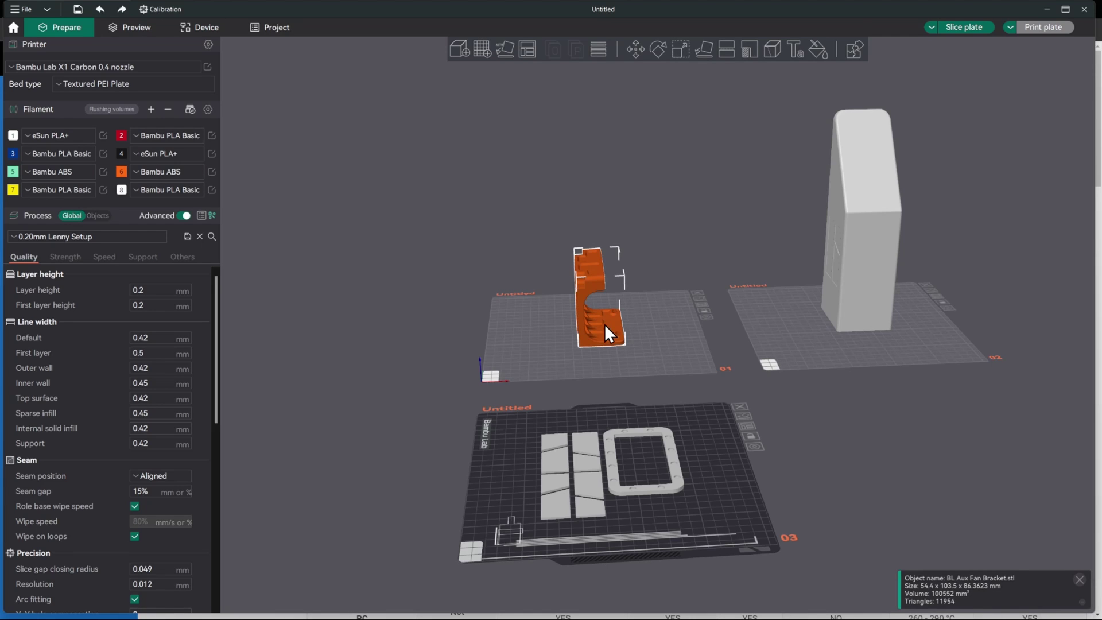
left_click(582, 452)
key("6")
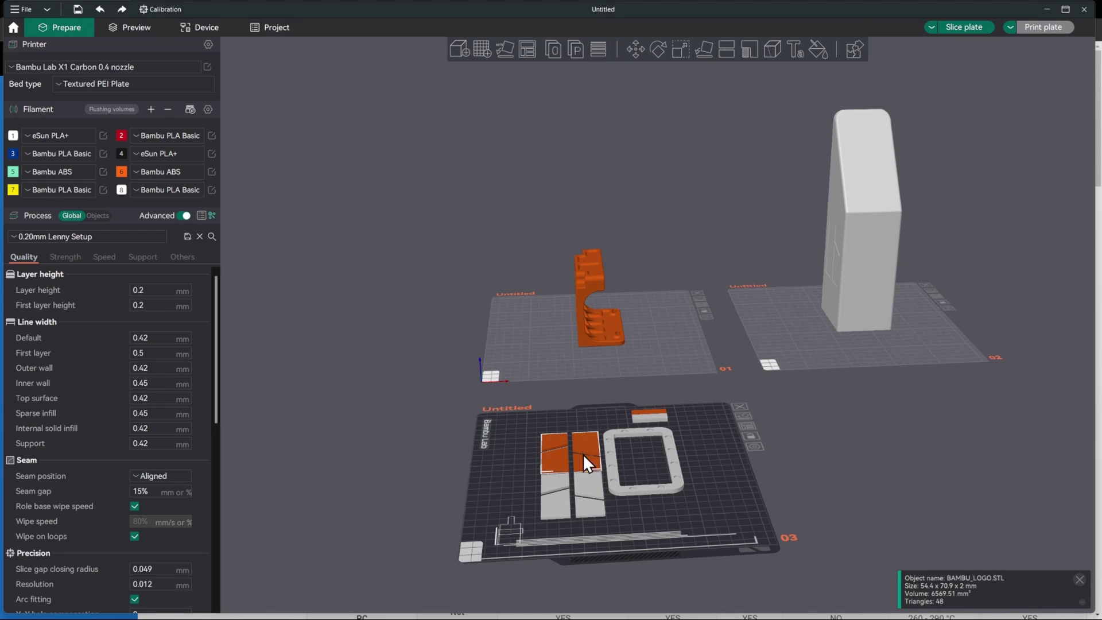
left_click(616, 477)
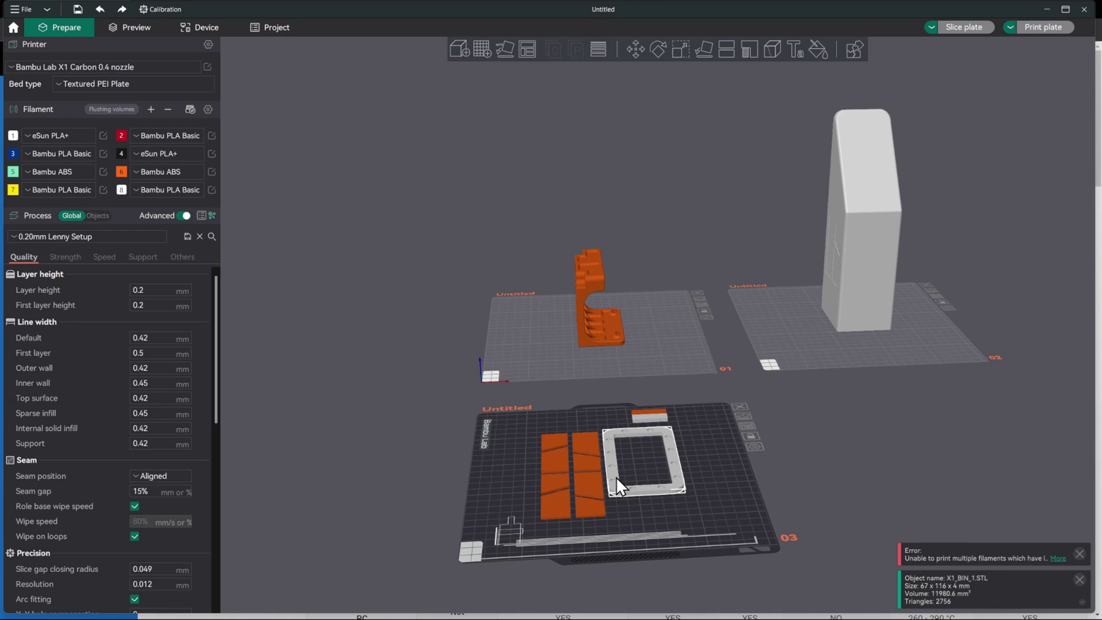
key("6")
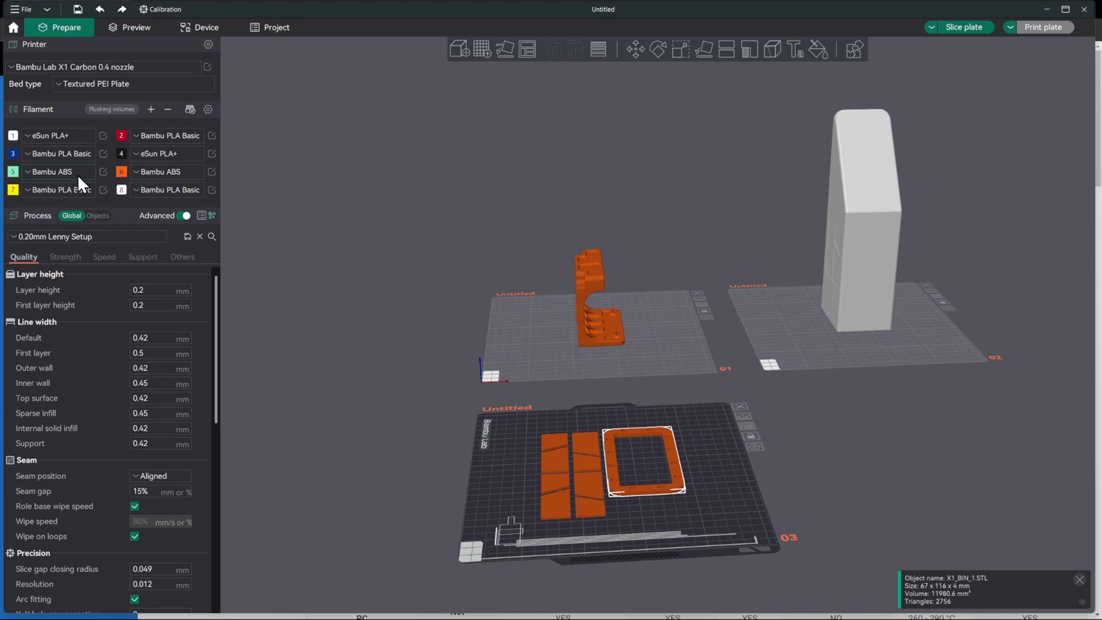
left_click(877, 273)
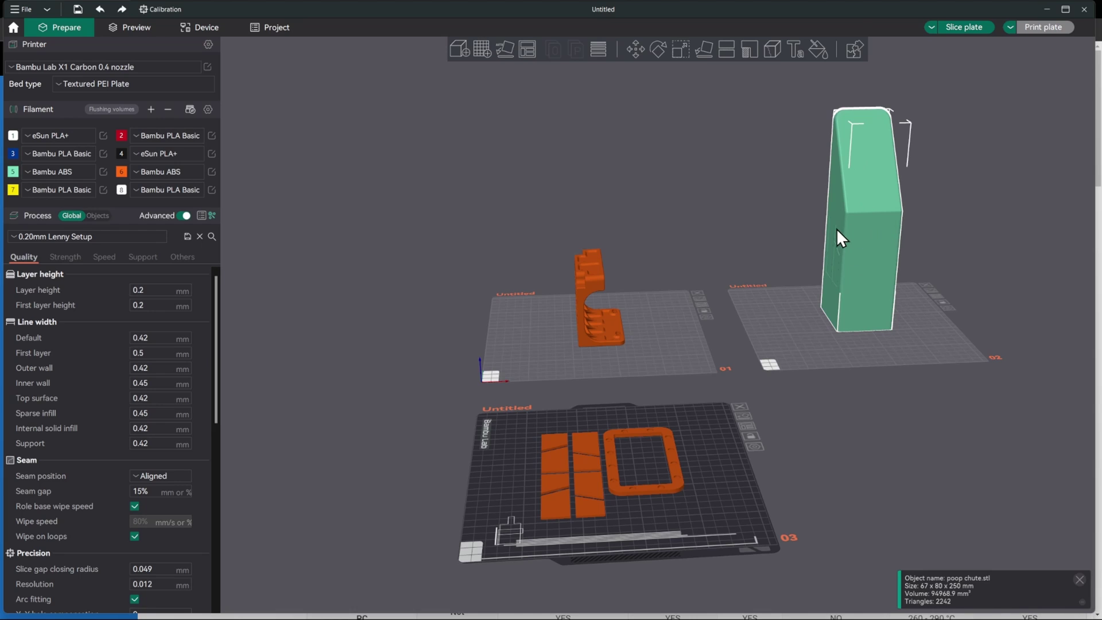
Step: With plate 2 active, set the global brim type to Outer and inner brim
left_click(885, 347)
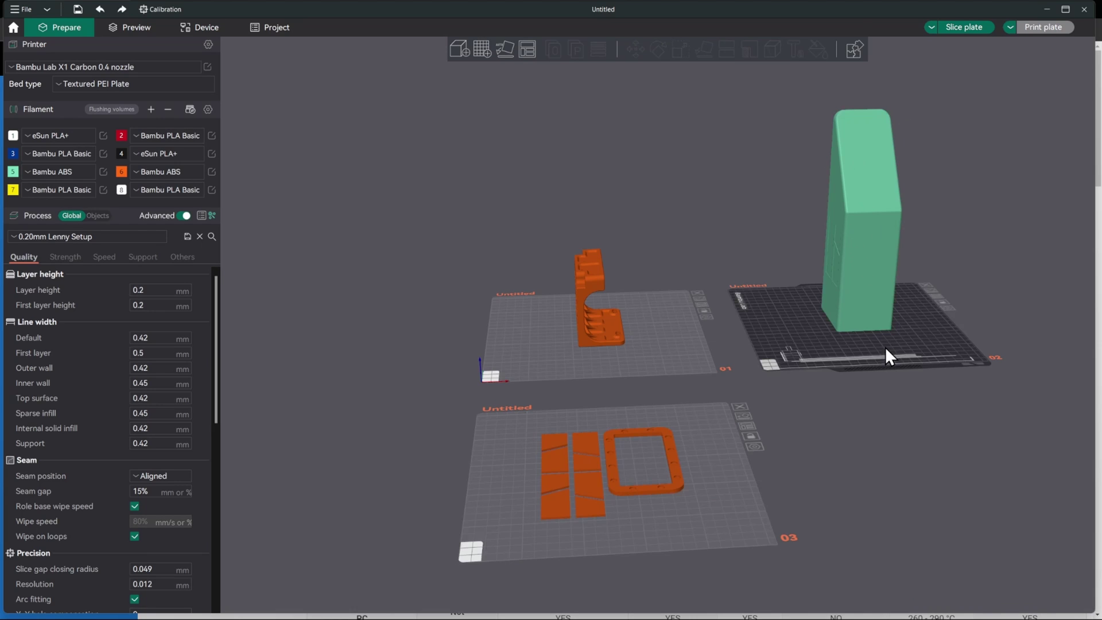
left_click(178, 258)
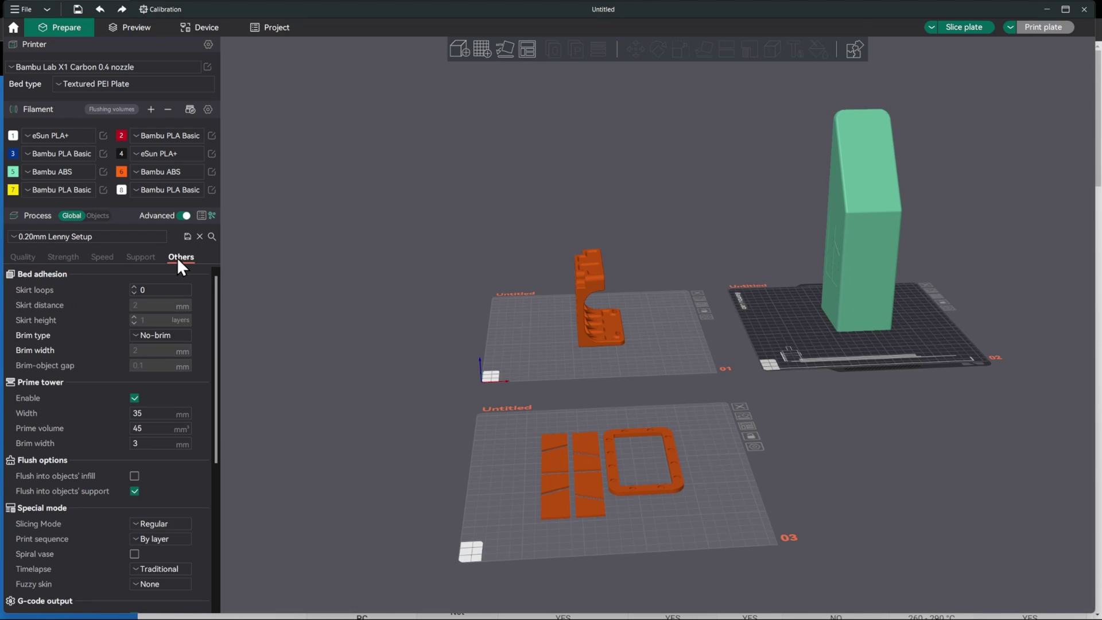
left_click(157, 335)
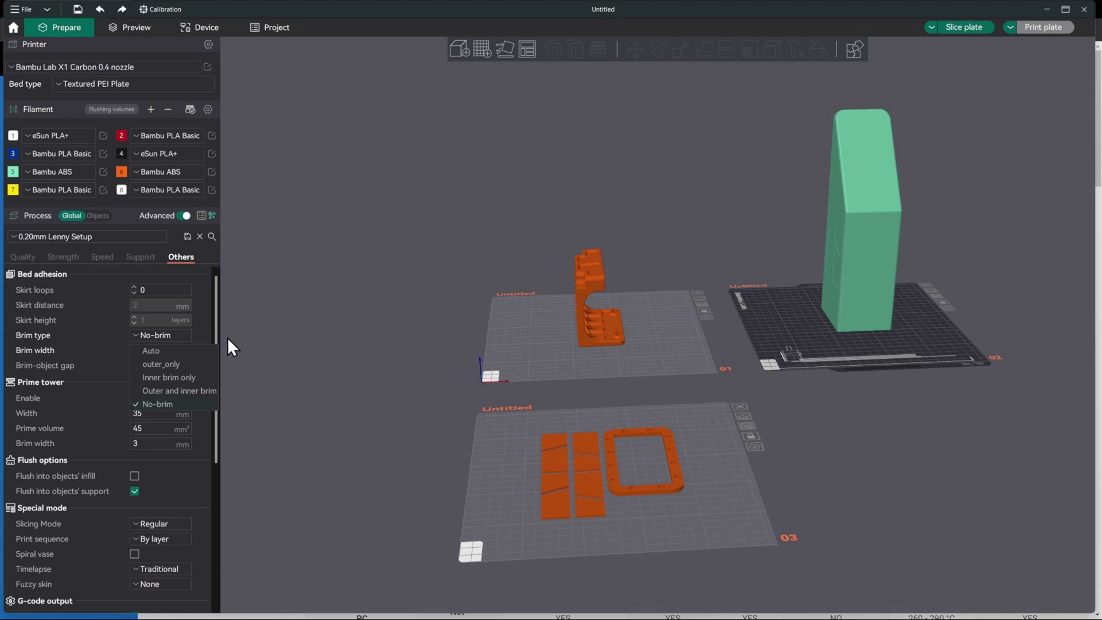
left_click(191, 392)
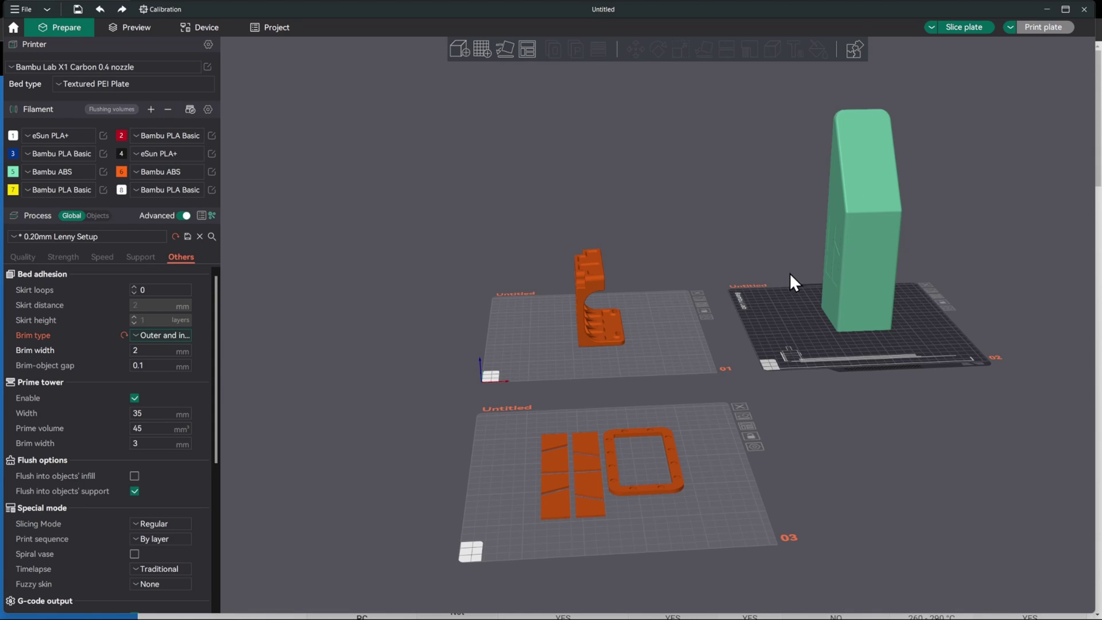
Step: Activate plate 1 and review the available bed type options without changing the selection
left_click(661, 346)
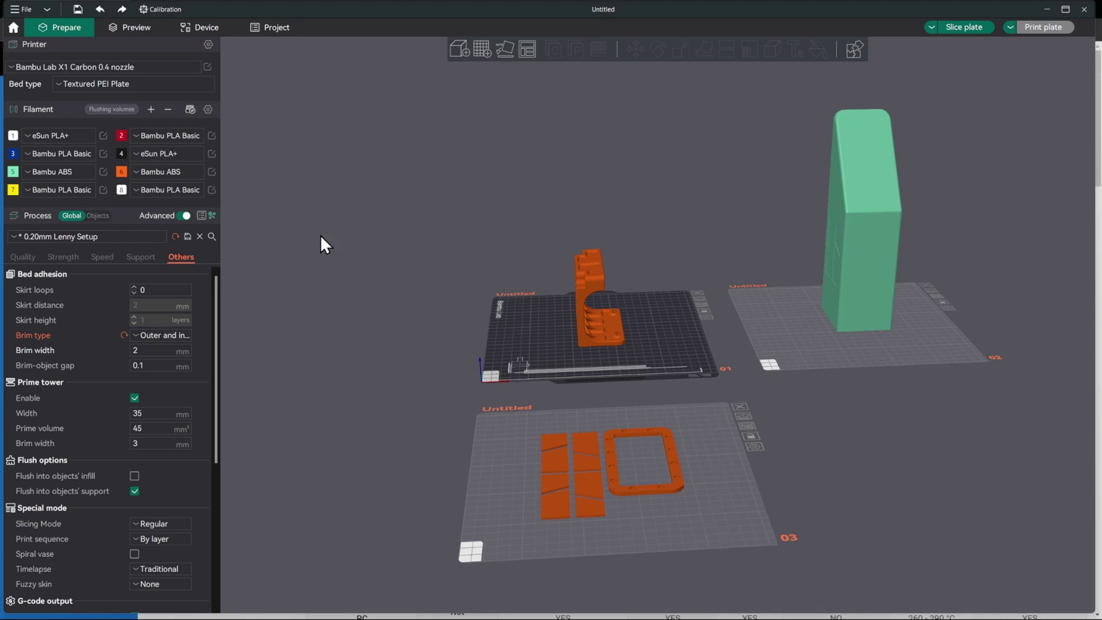
left_click(107, 86)
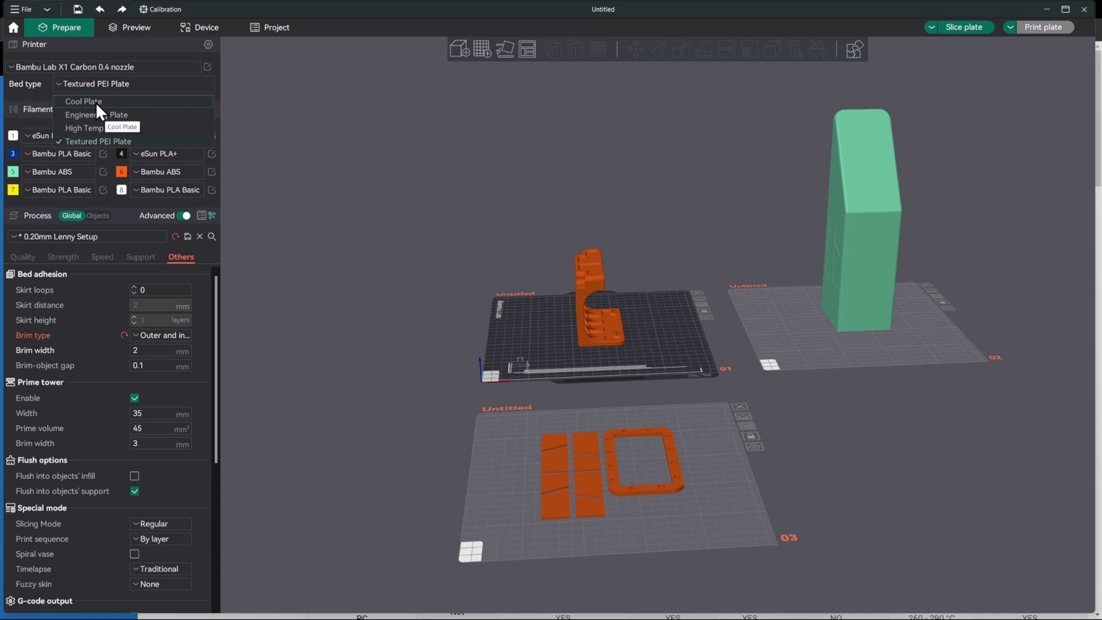
left_click(350, 141)
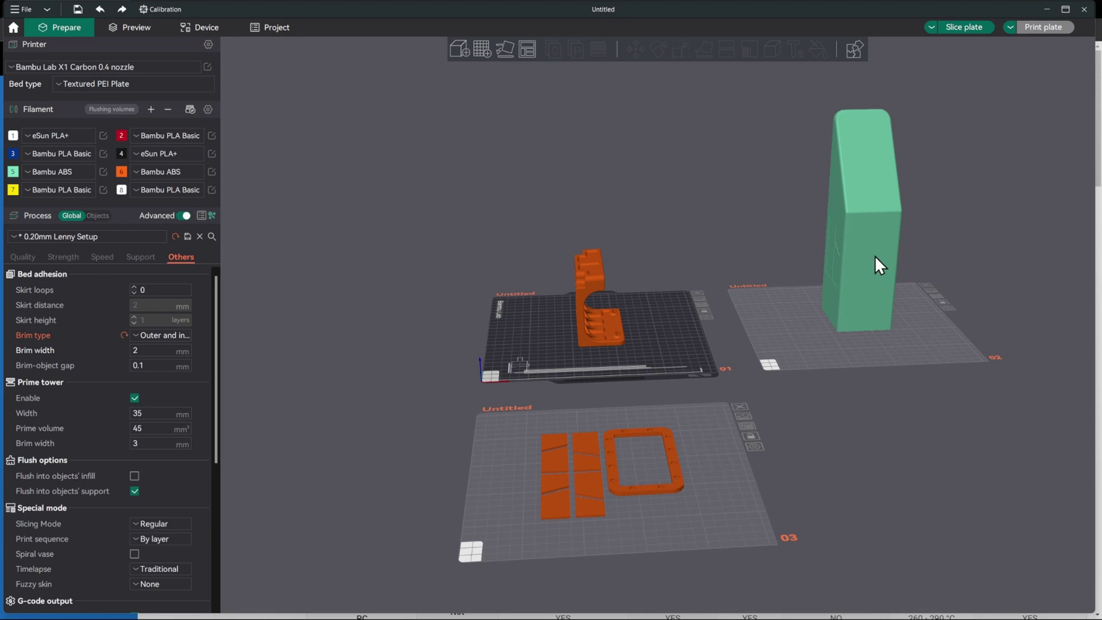
Step: Select the rectangular bin frame on plate 3
scroll(849, 400, "up", 3)
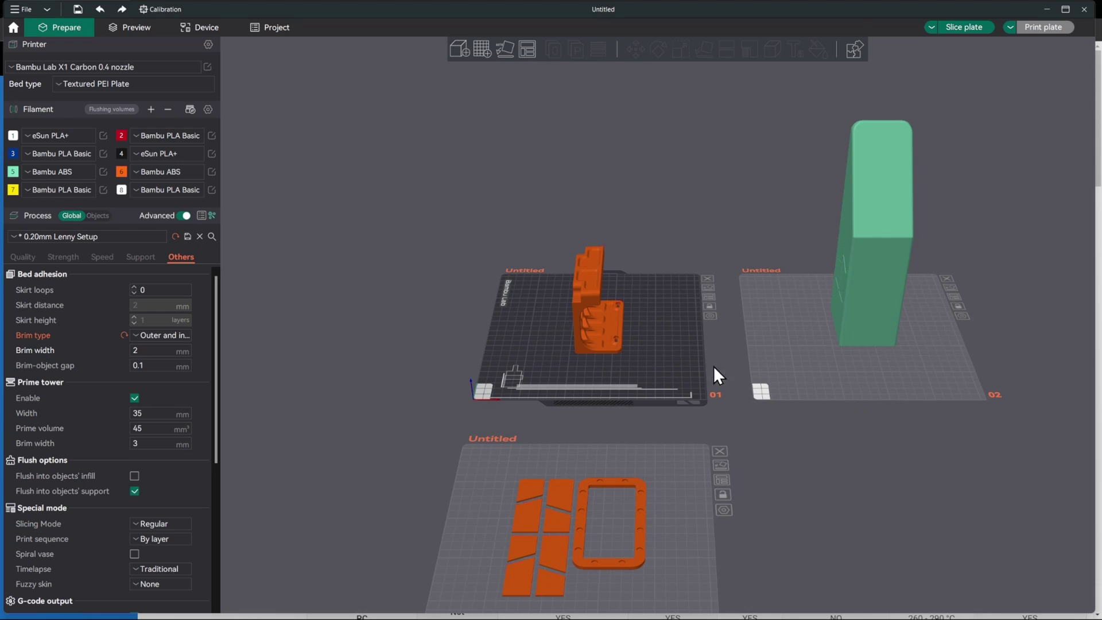
left_click(651, 506)
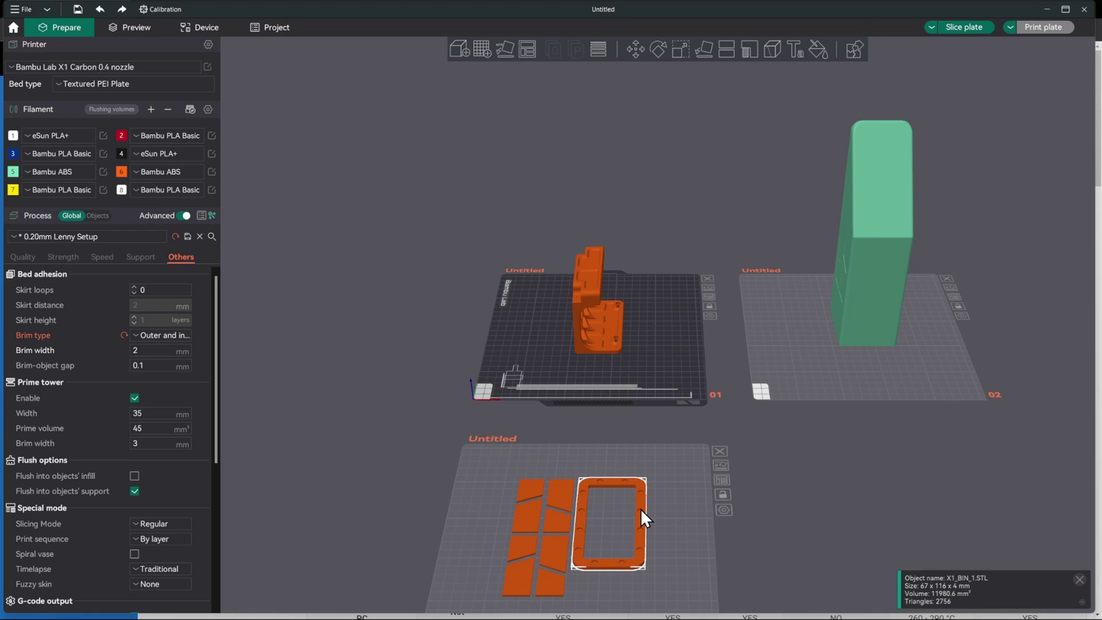